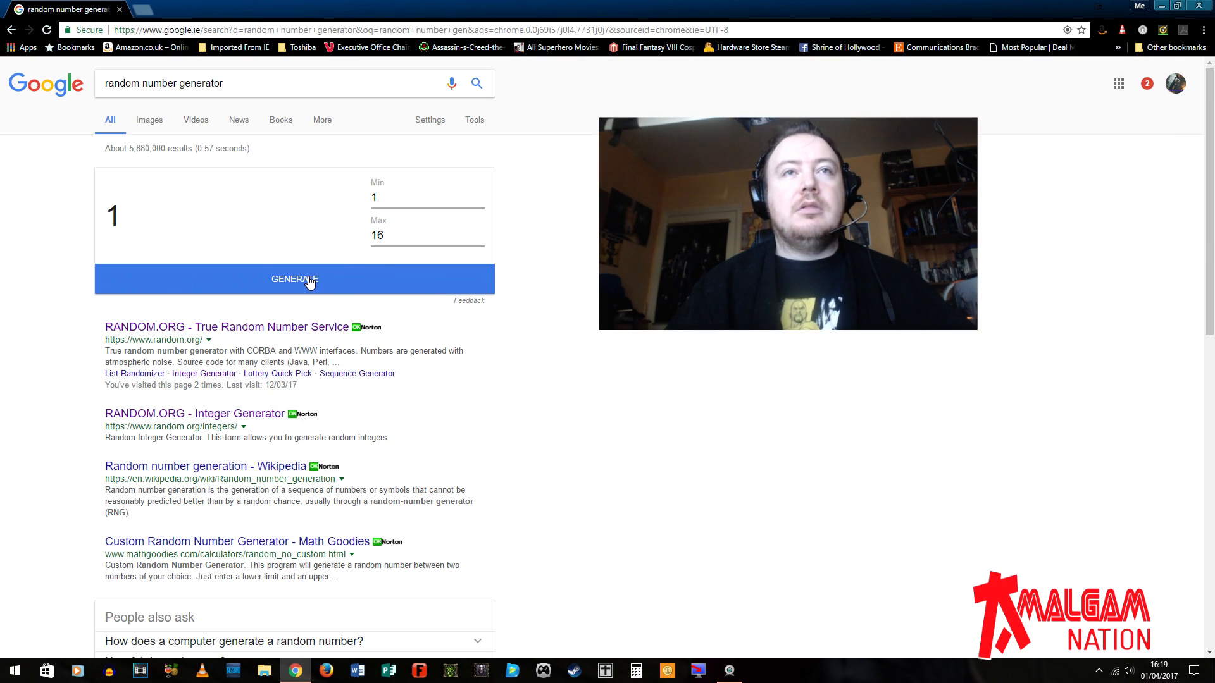
# - Generate a random number from 1-16, landing on 6, and bring up the giveaway video's comments
pyautogui.click(311, 282)
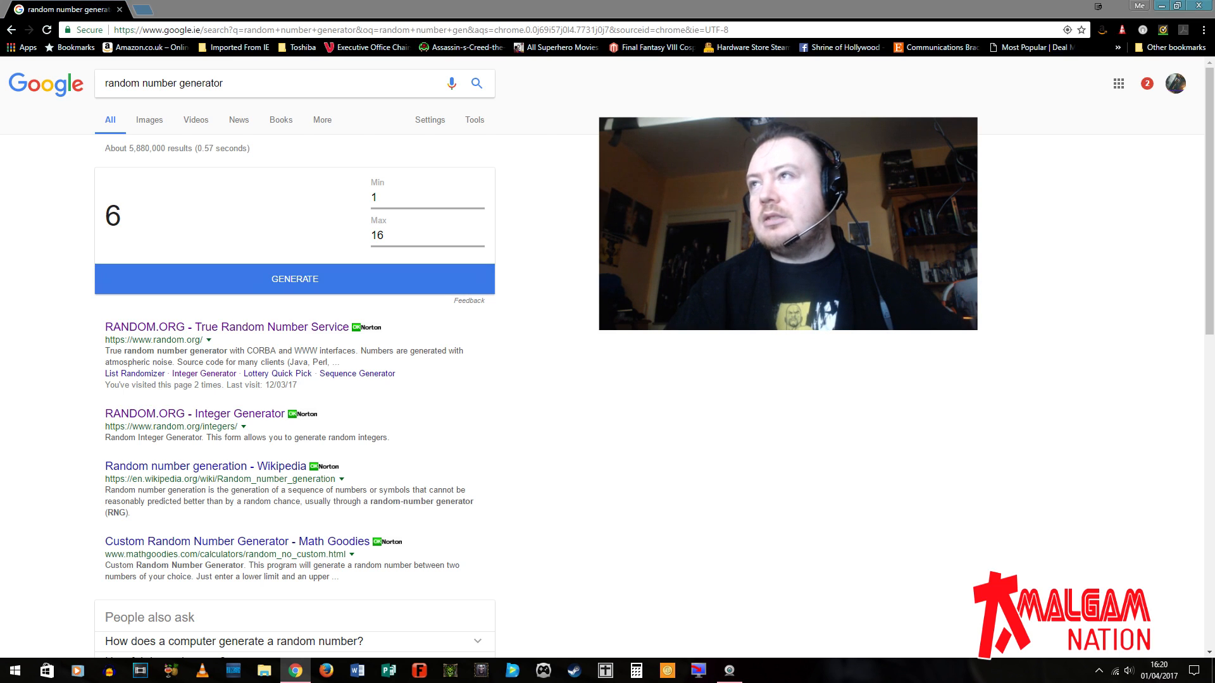
pyautogui.moveTo(1139, 71); pyautogui.dragTo(532, 68)
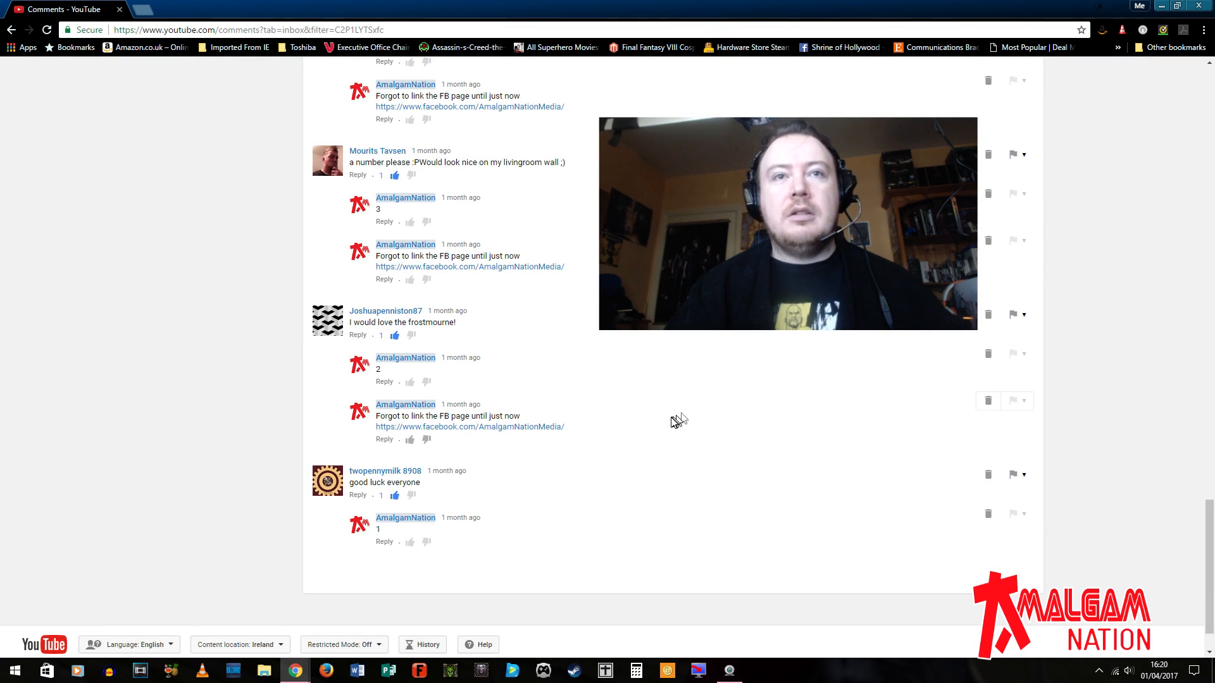
pyautogui.scroll(3, 672, 422)
pyautogui.scroll(2, 672, 422)
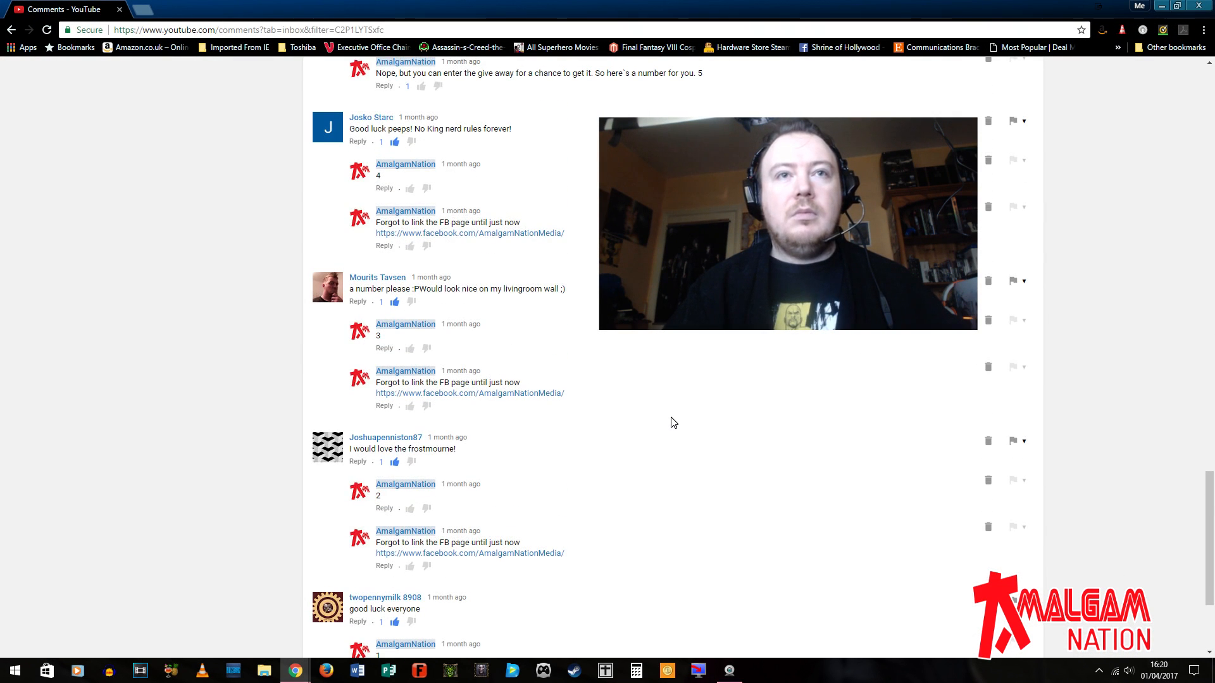
pyautogui.scroll(-1, 672, 422)
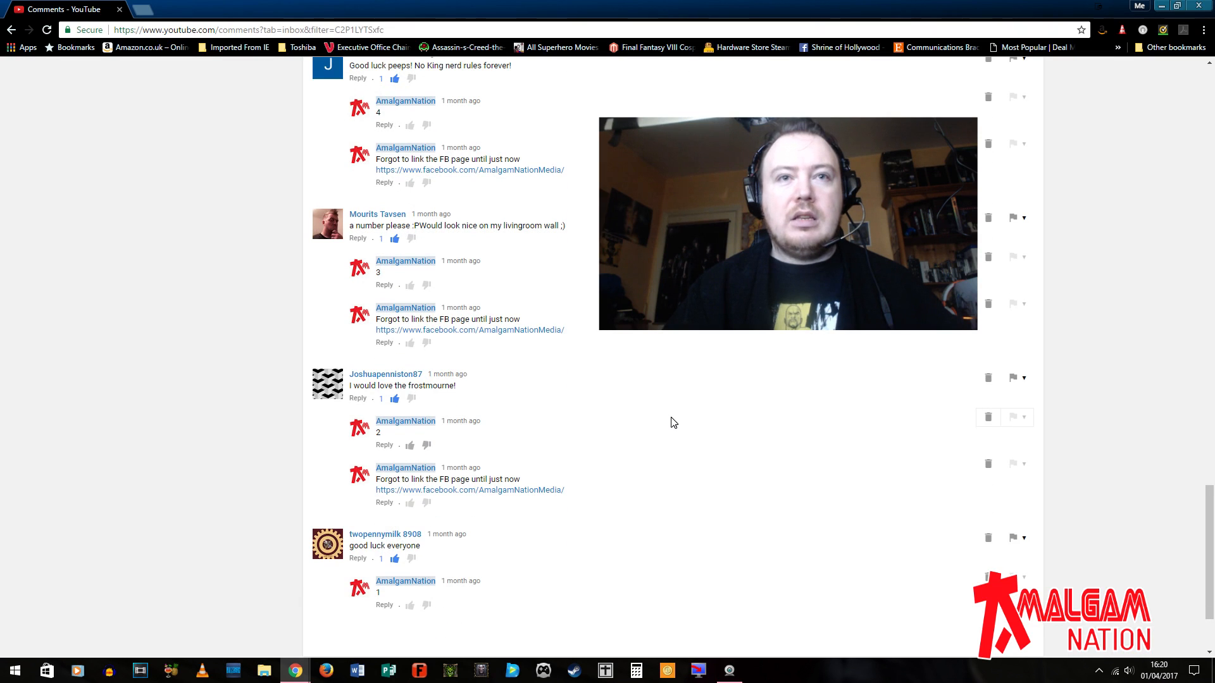
pyautogui.scroll(1, 672, 421)
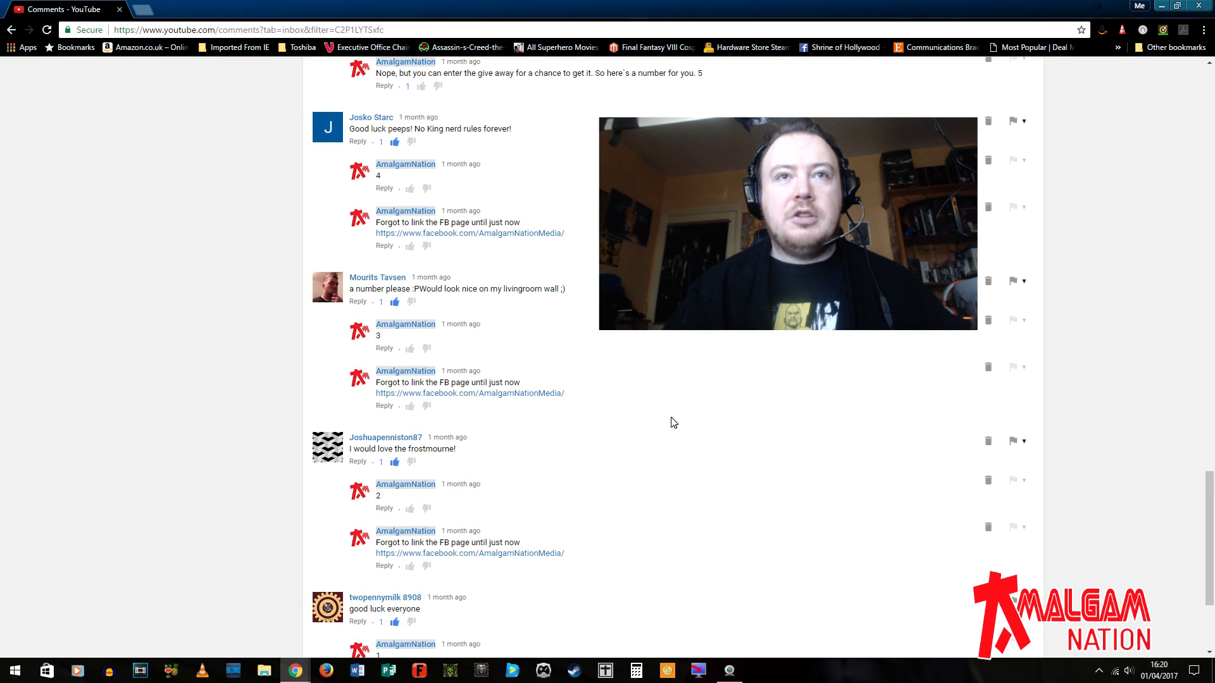
pyautogui.scroll(1, 673, 421)
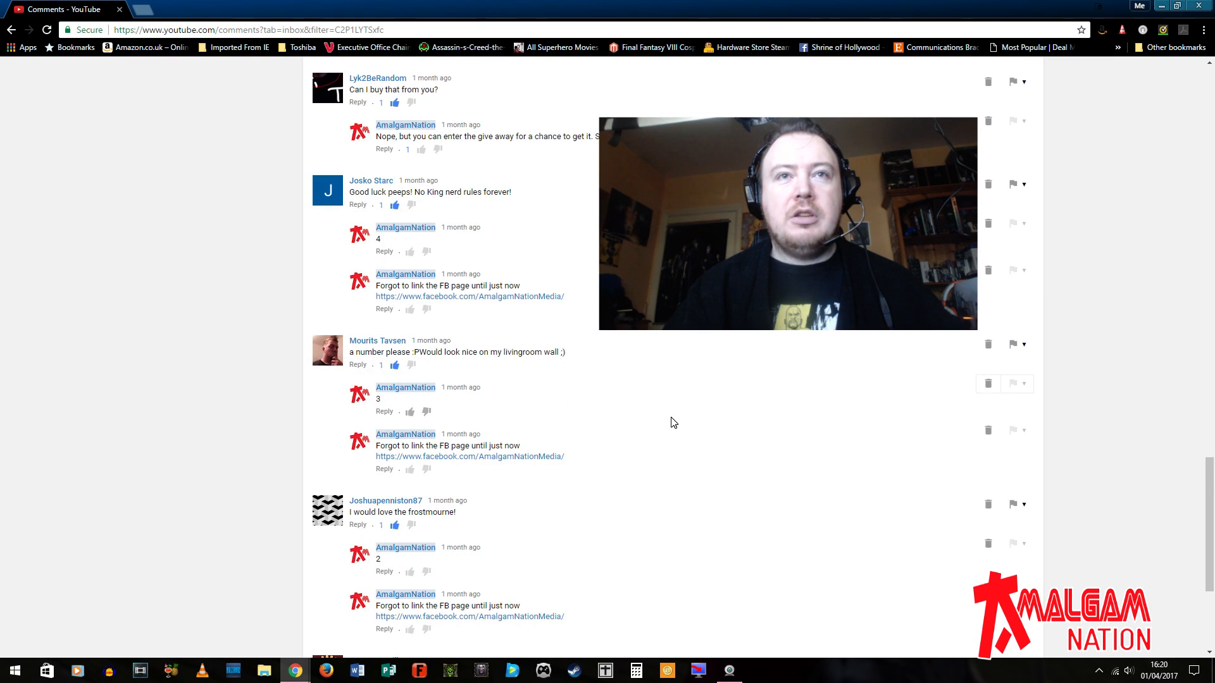
pyautogui.scroll(1, 671, 422)
pyautogui.scroll(1, 673, 421)
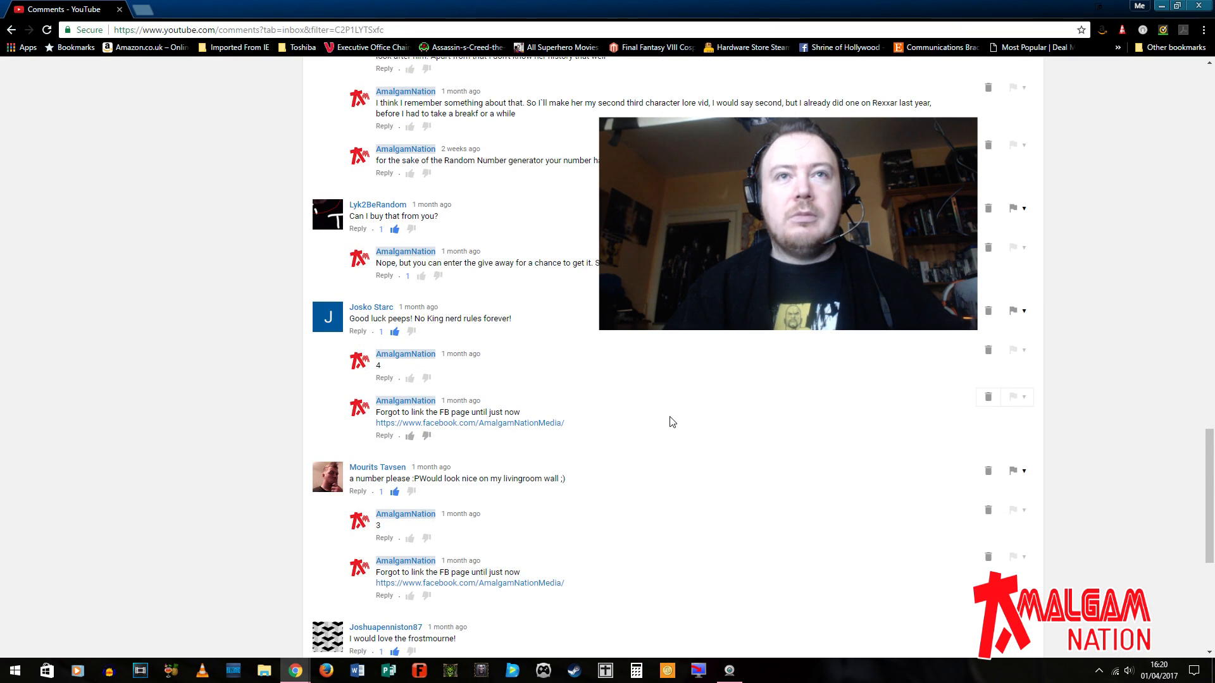
pyautogui.scroll(1, 672, 421)
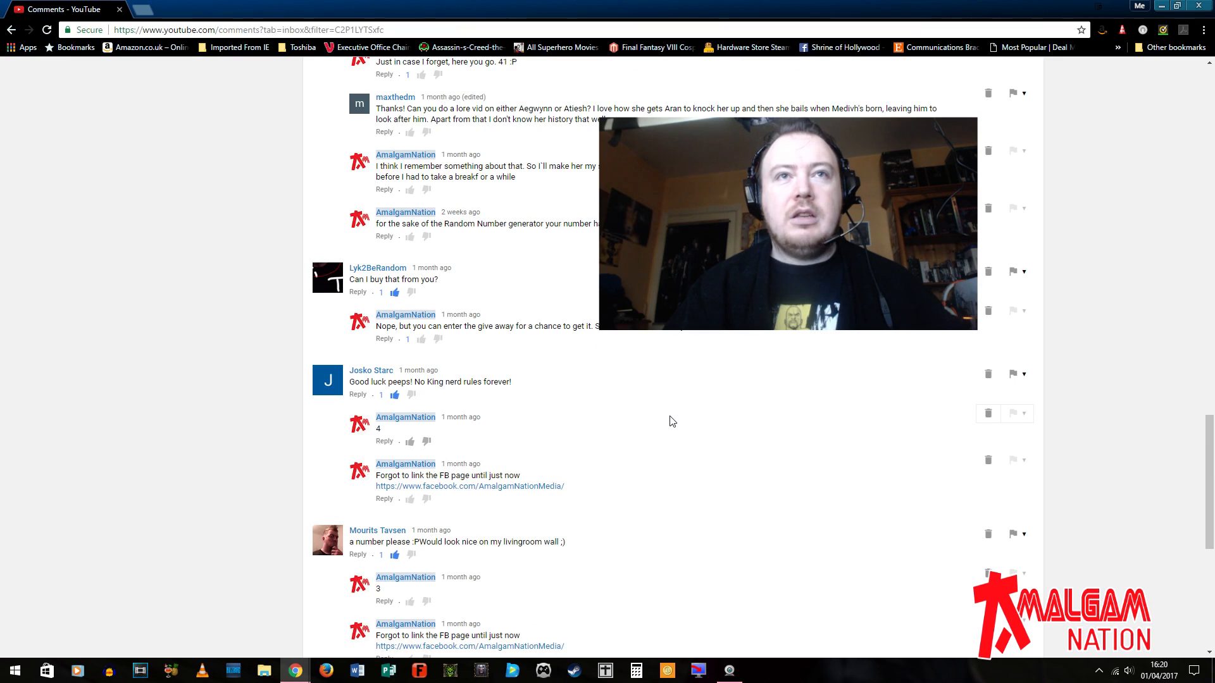
pyautogui.scroll(1, 672, 422)
pyautogui.scroll(1, 672, 421)
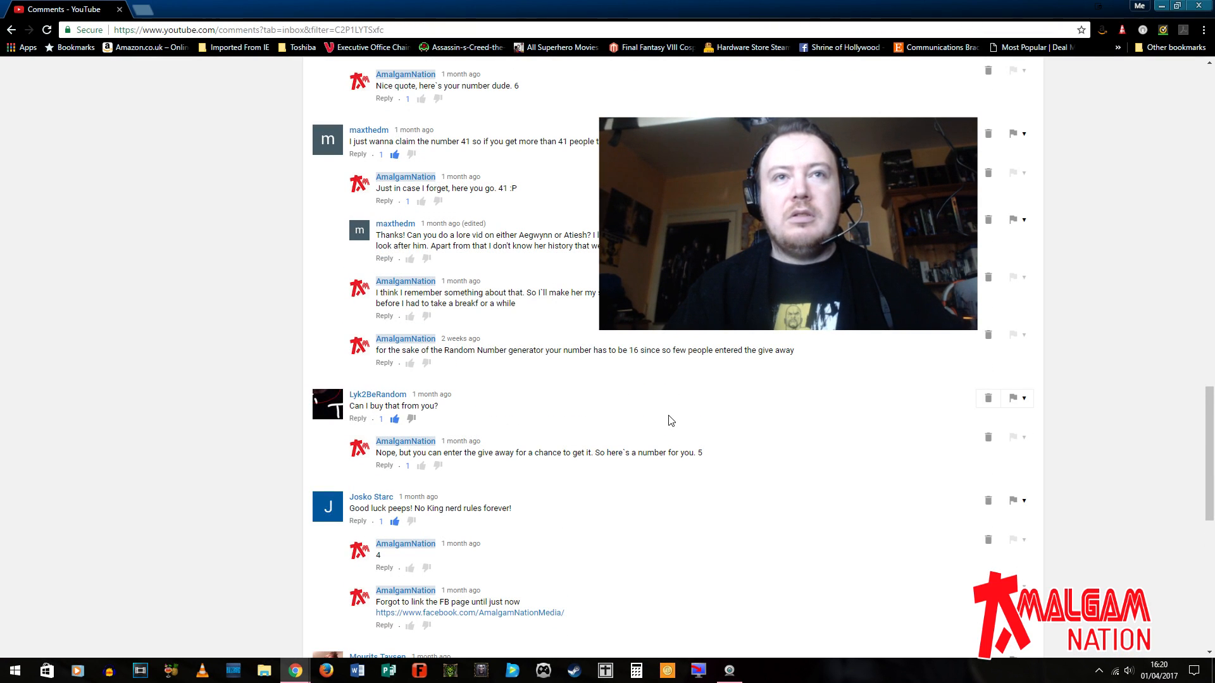
pyautogui.scroll(1, 670, 421)
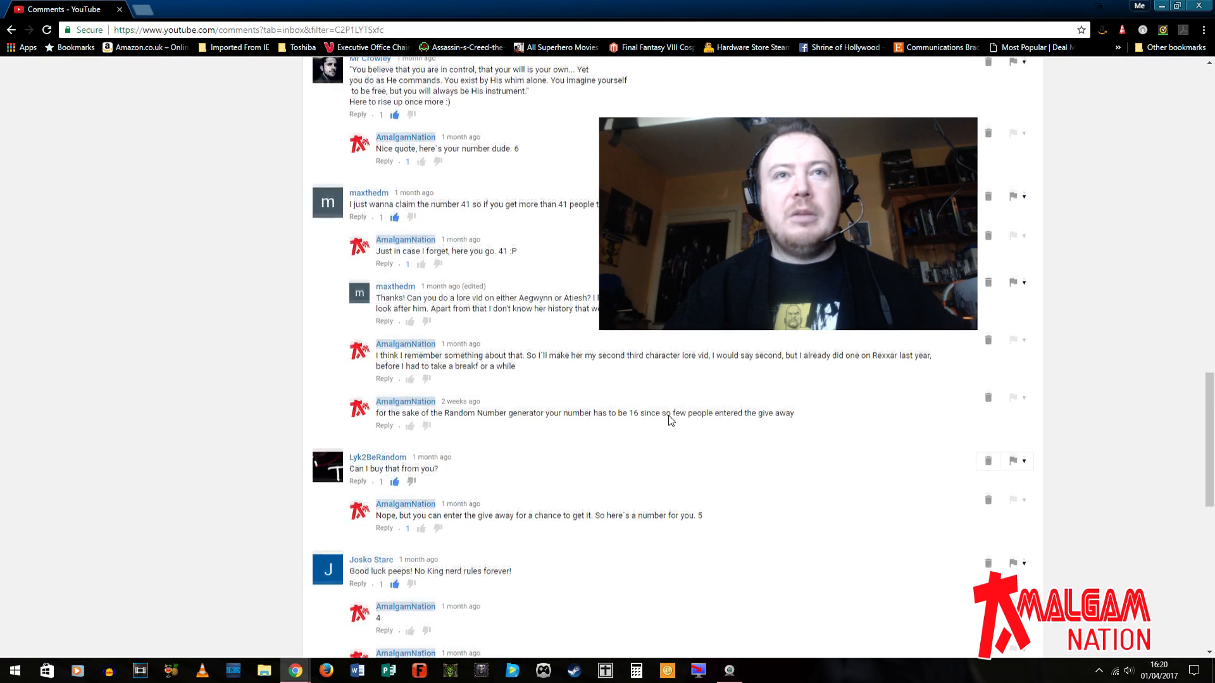
pyautogui.scroll(1, 670, 421)
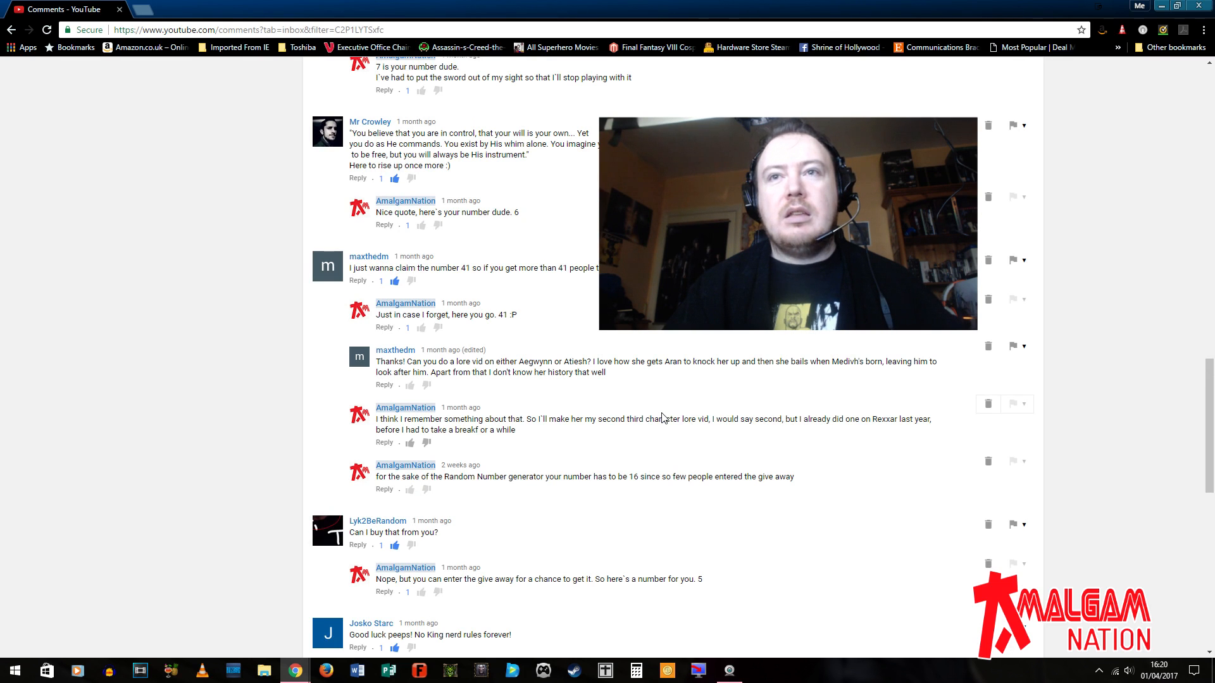
pyautogui.scroll(1, 662, 418)
pyautogui.scroll(1, 662, 418)
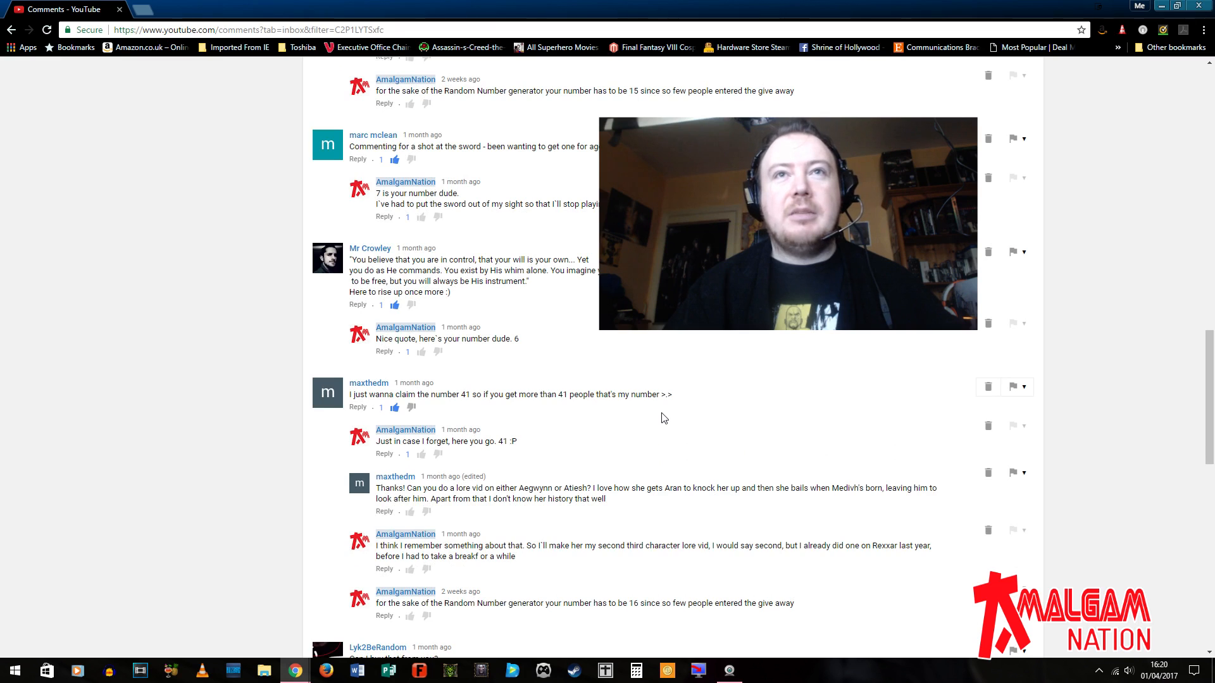
pyautogui.scroll(1, 662, 418)
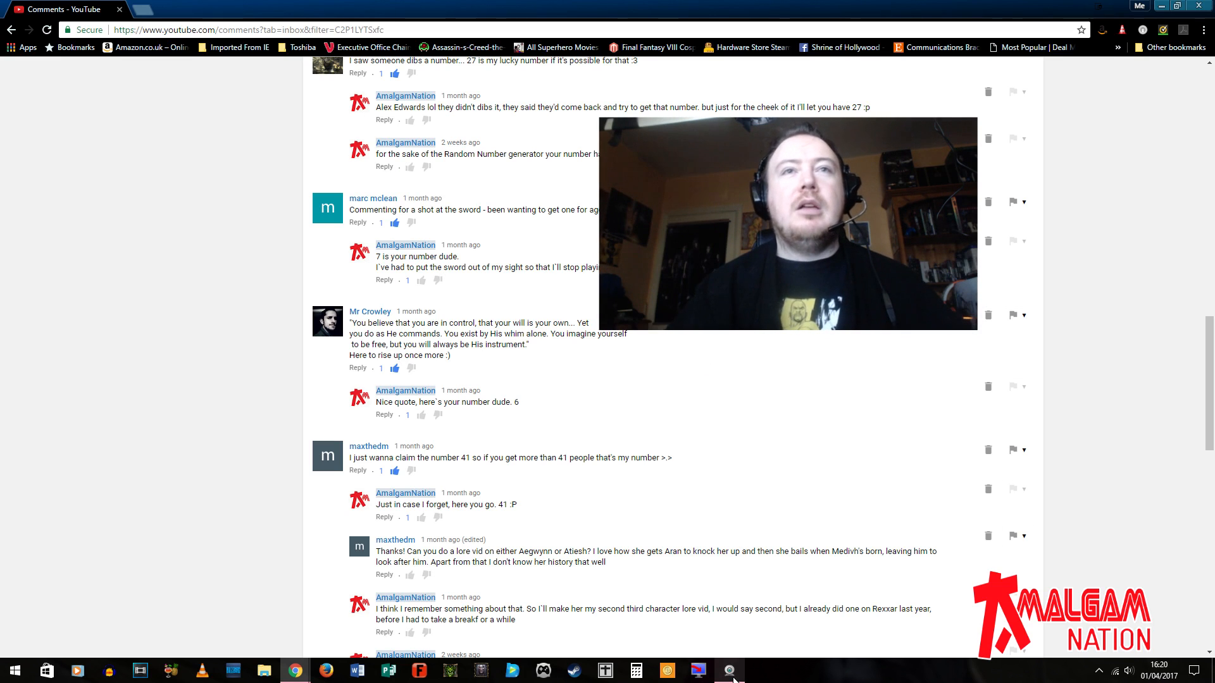
pyautogui.moveTo(729, 671)
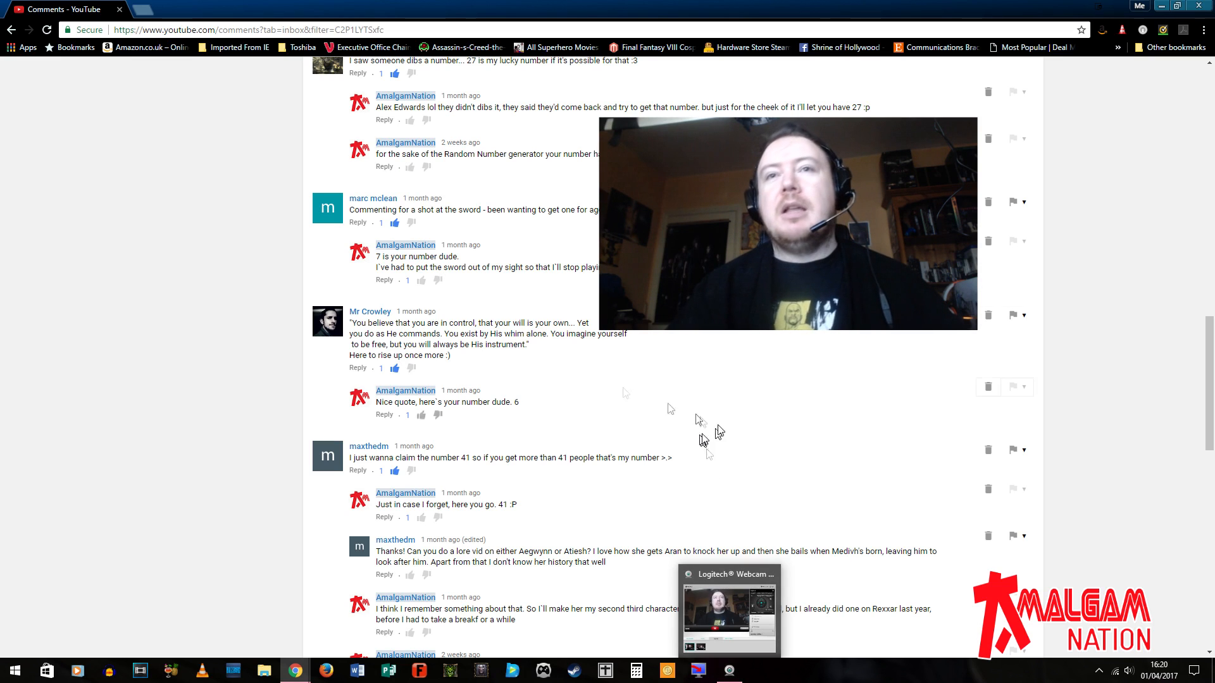
pyautogui.click(731, 674)
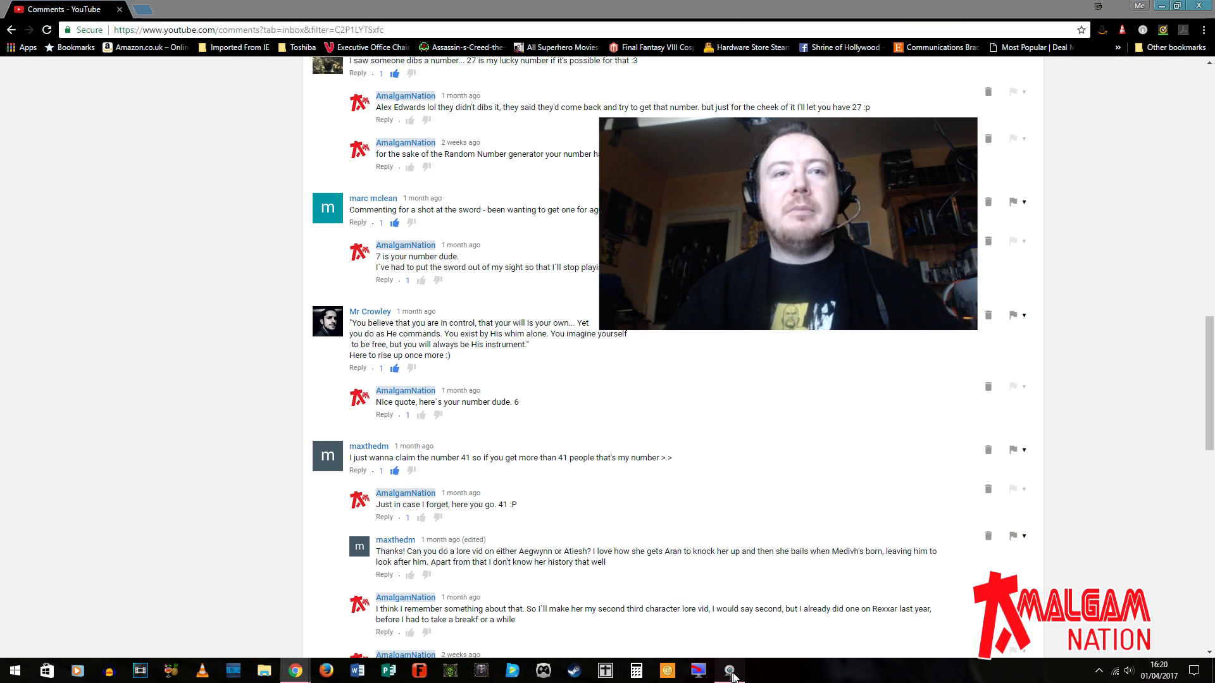